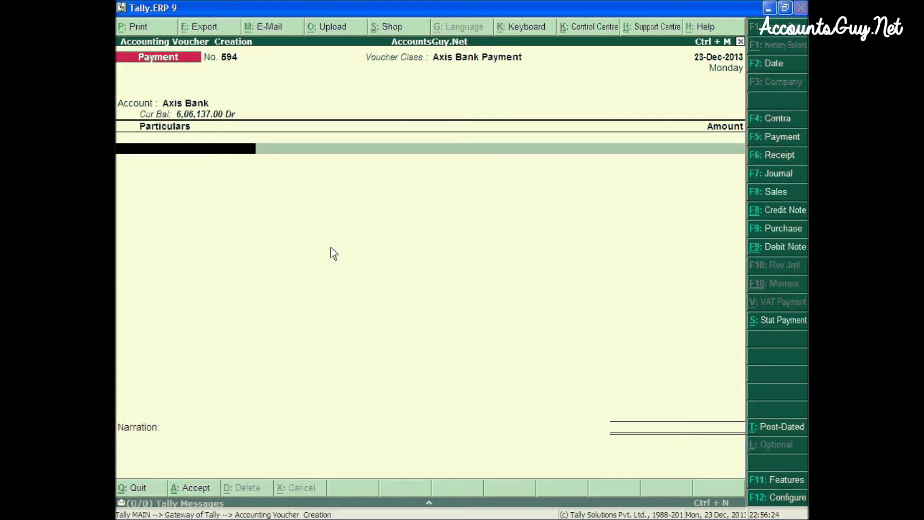
Pay 25,000.00 to Prince Systems (Hyderabad) Pvt. Ltd. and bring up its cheque allocation details.
text(Pri)
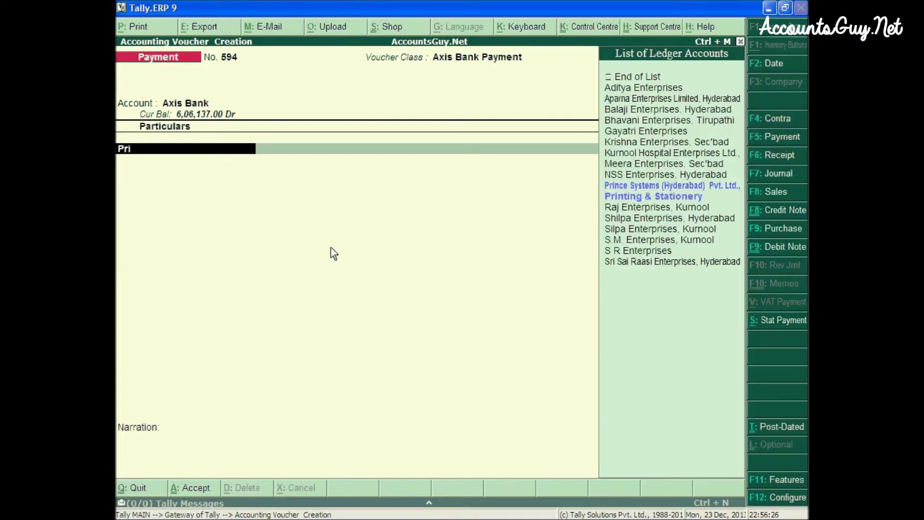
text(n)
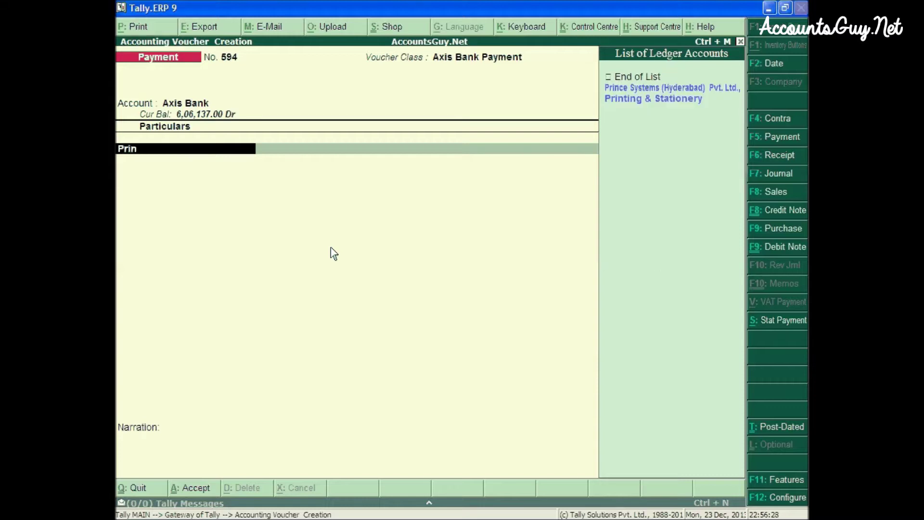
key(Return)
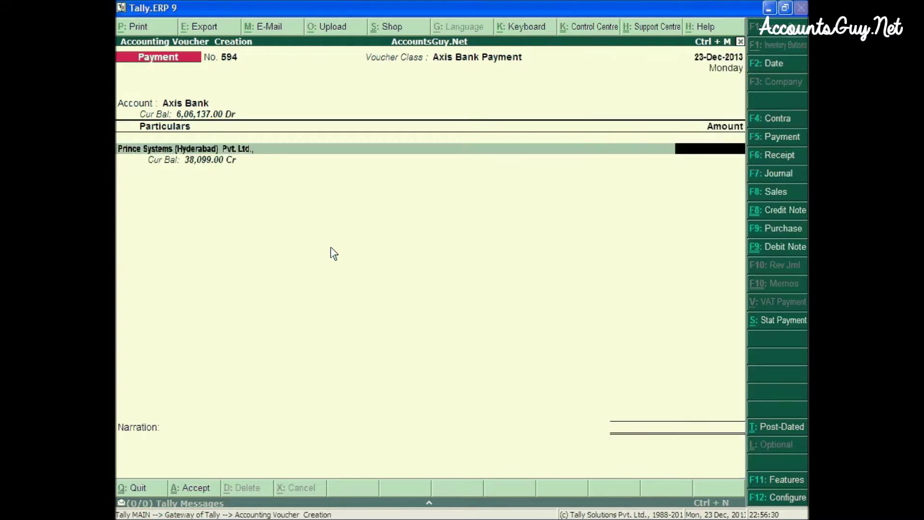
text(25000)
key(Return)
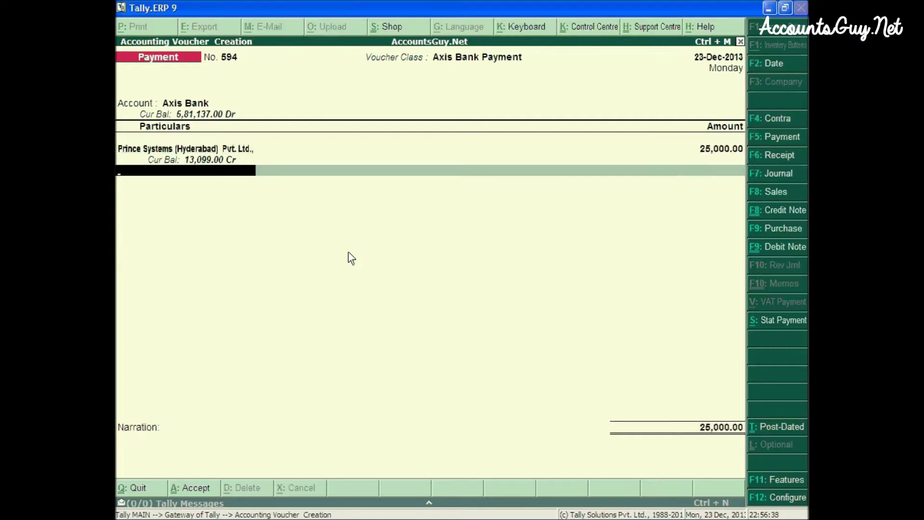
key(Return)
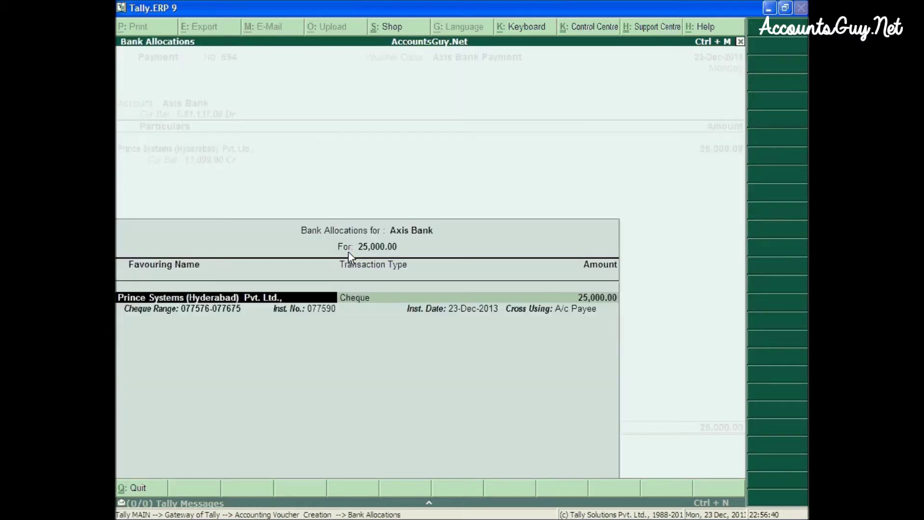
key(Return)
key(Return)
key(Return)
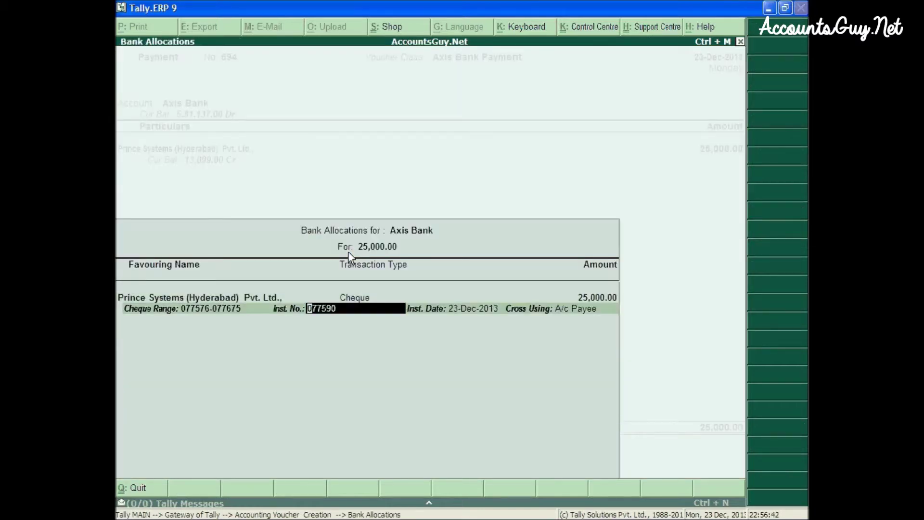
key(BackSpace)
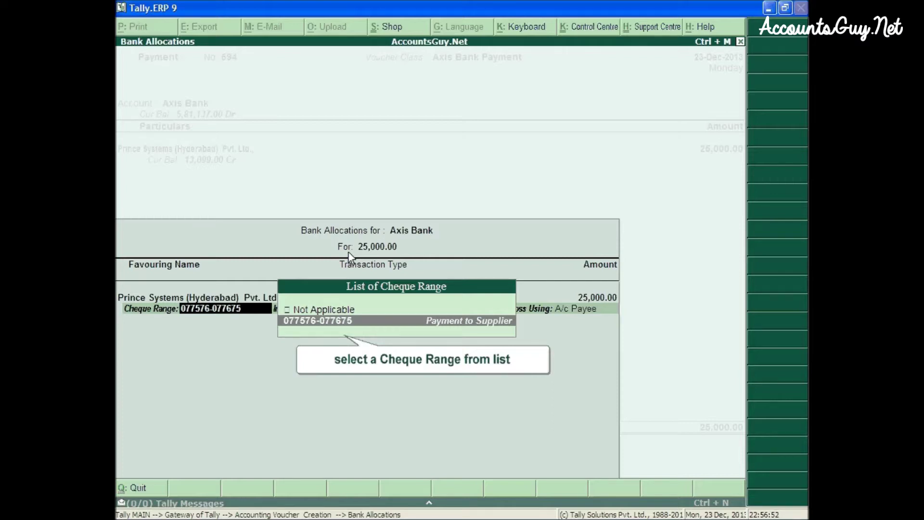
key(Return)
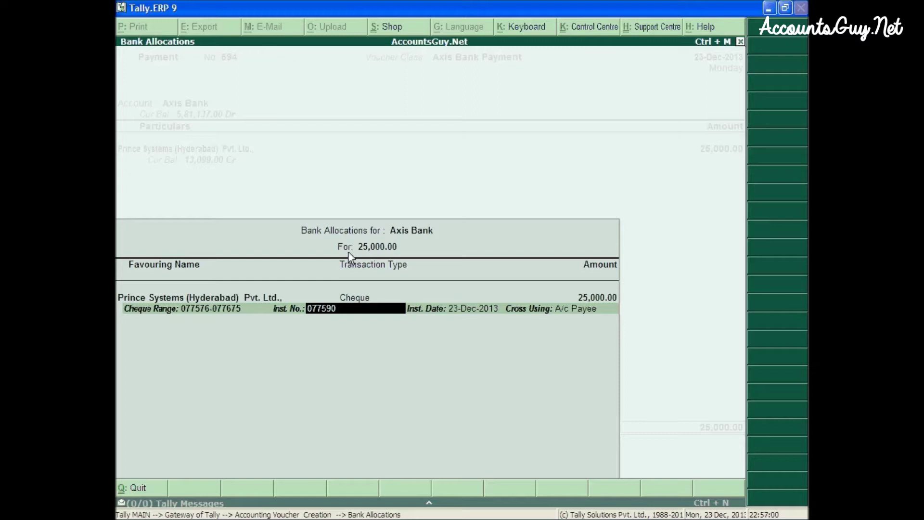
Try instrument number 077581 and dismiss the duplicate-number error.
key(Return)
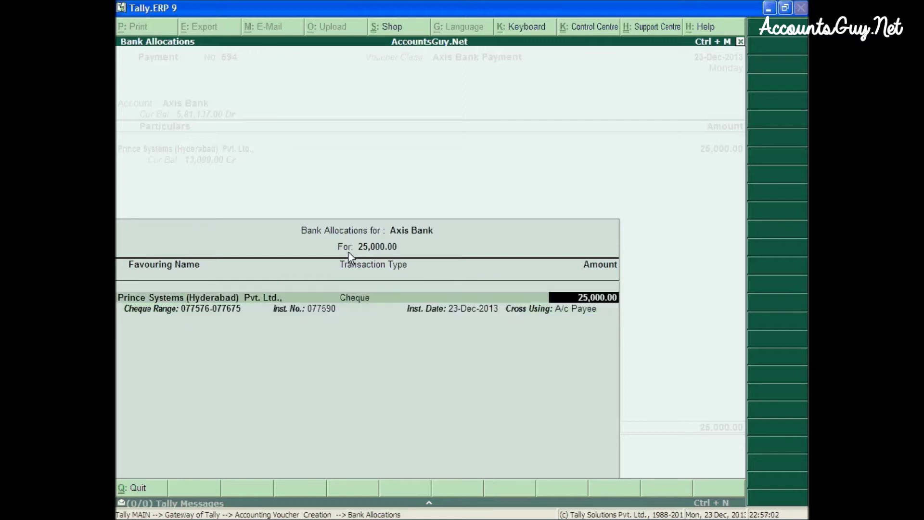
key(Return)
key(BackSpace)
key(BackSpace)
key(BackSpace)
key(BackSpace)
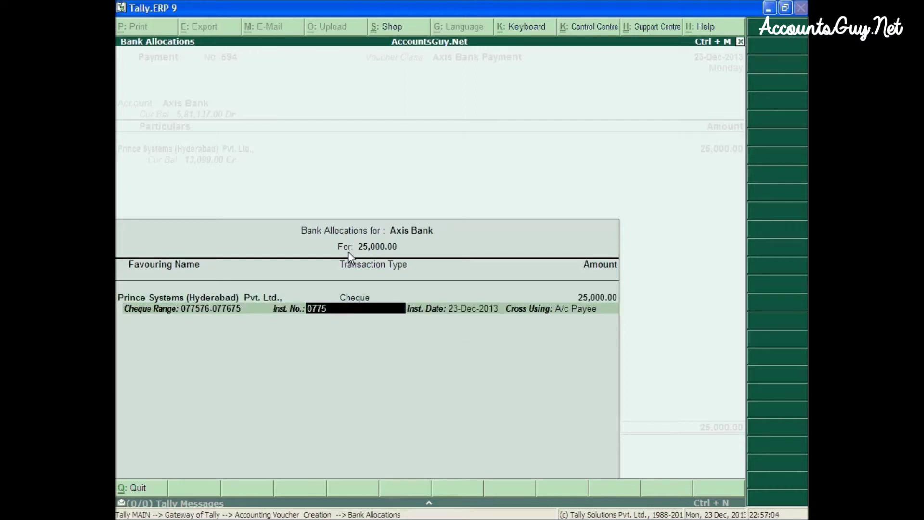
text(80)
key(BackSpace)
text(1)
key(Return)
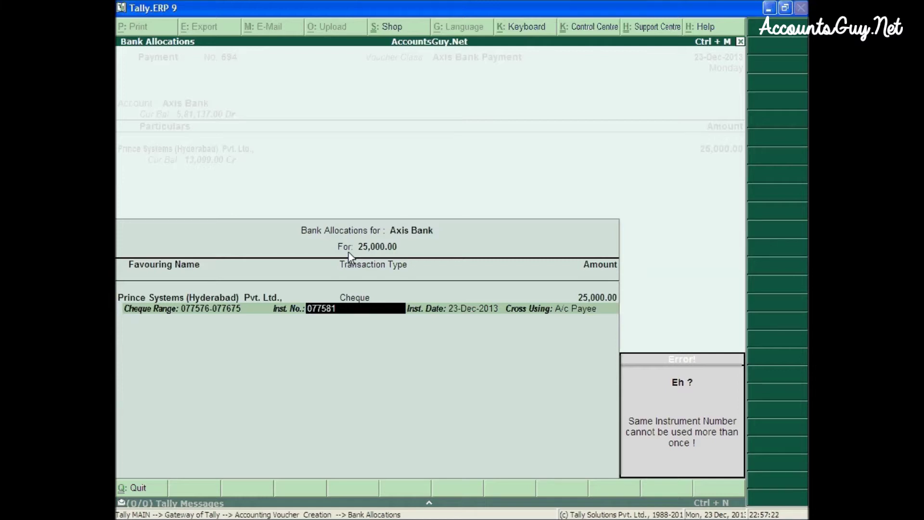
key(Escape)
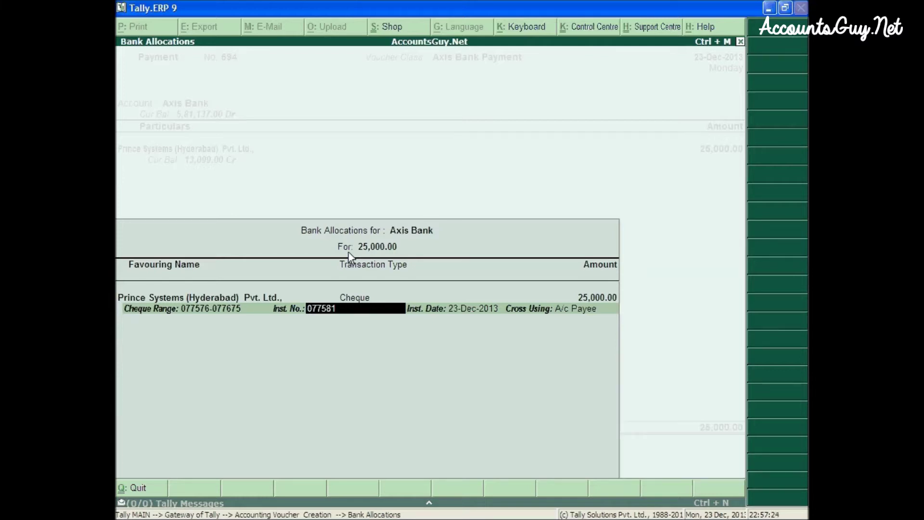
Restore instrument number 077590 and complete the Prince Systems cheque allocation.
key(BackSpace)
key(BackSpace)
text(90)
key(Return)
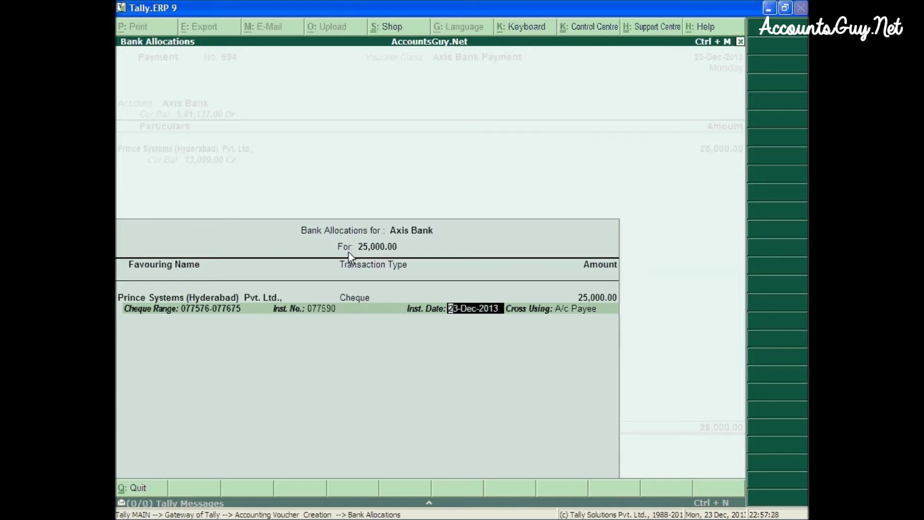
key(Return)
key(Return)
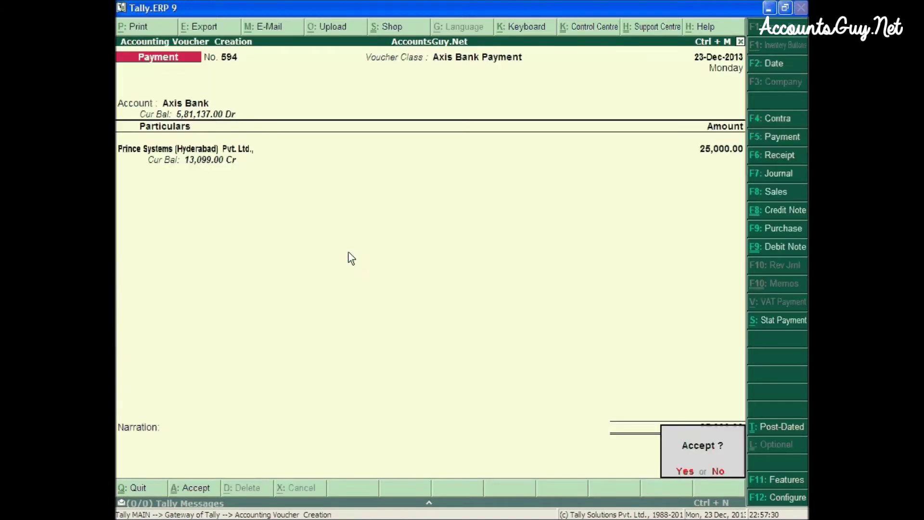
key(Return)
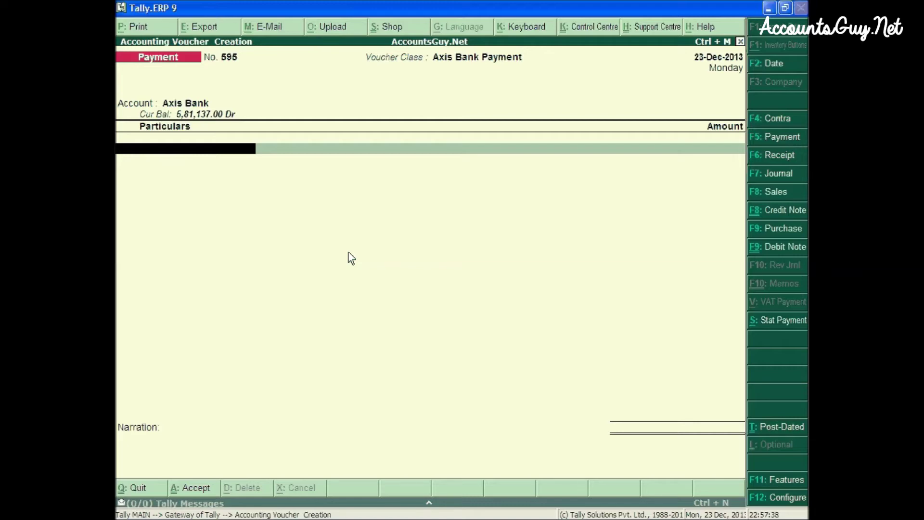
text(Ele)
key(Return)
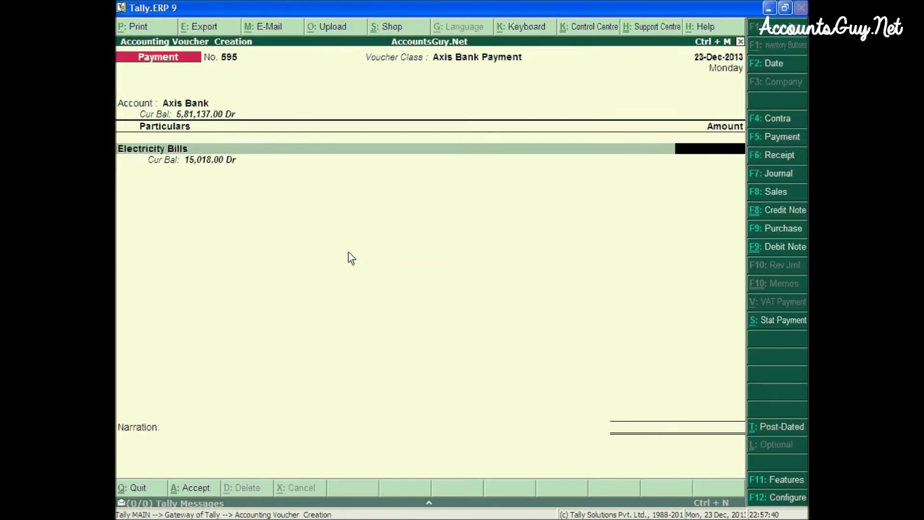
text(2500)
key(Return)
key(Return)
key(Return)
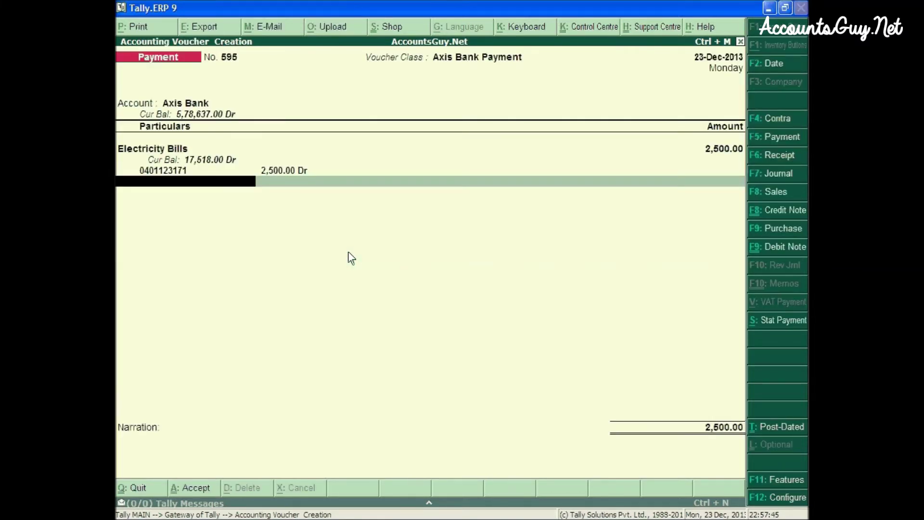
key(Return)
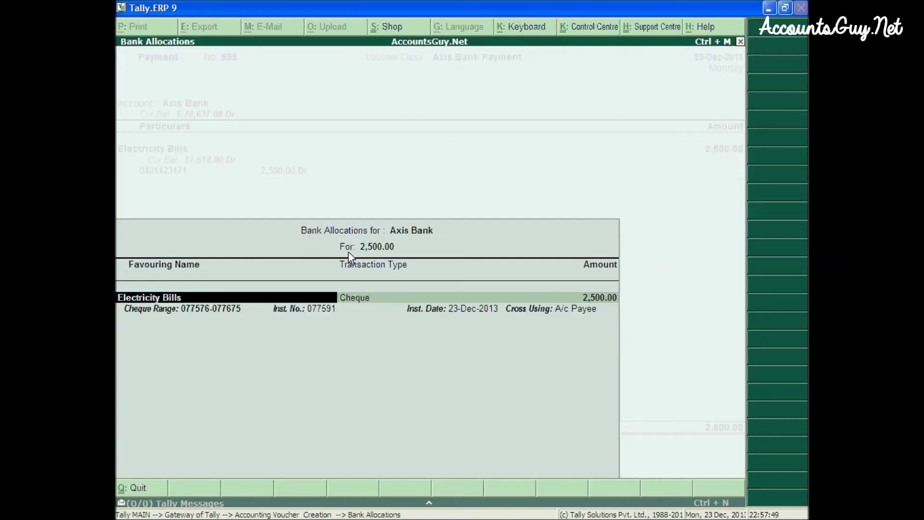
Make the 2,500.00 cheque favour AP Electricity Department, keeping Cheque as the transaction type.
text(APSS)
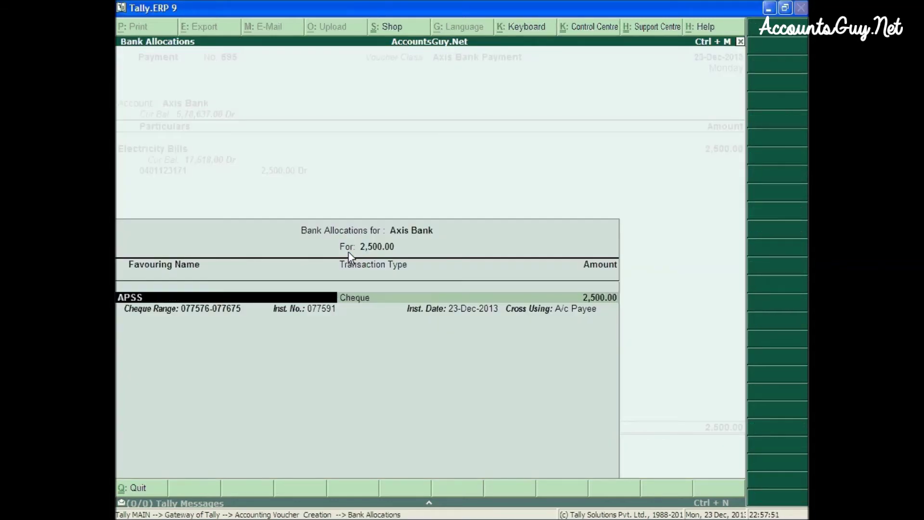
key(BackSpace)
key(BackSpace)
key(BackSpace)
text(P Electricity Department)
key(Return)
key(Return)
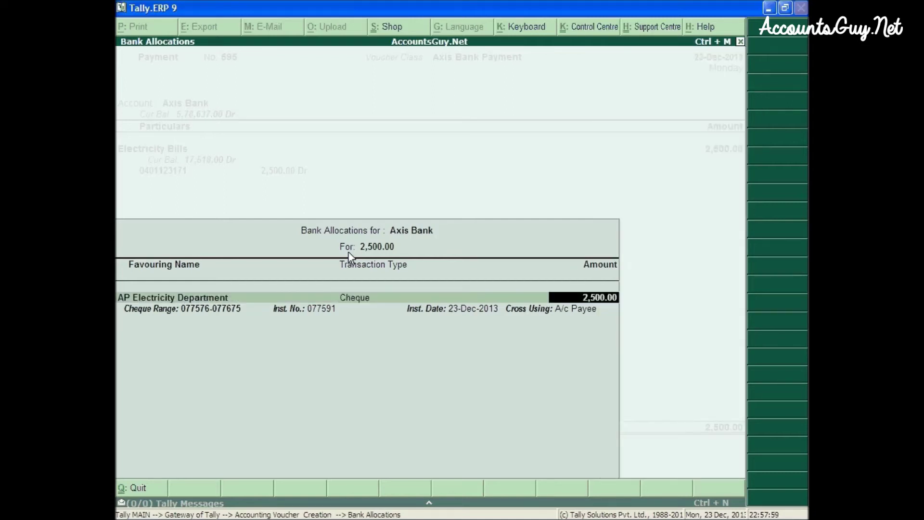
key(Return)
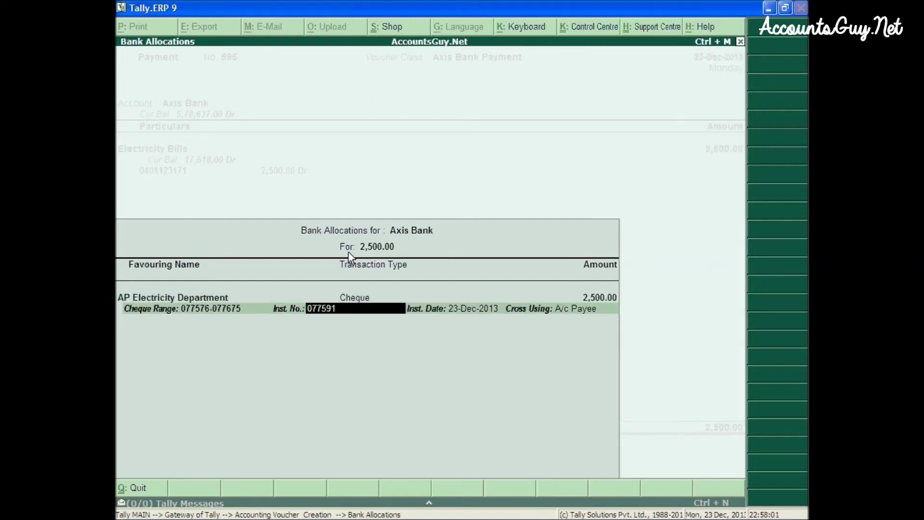
key(BackSpace)
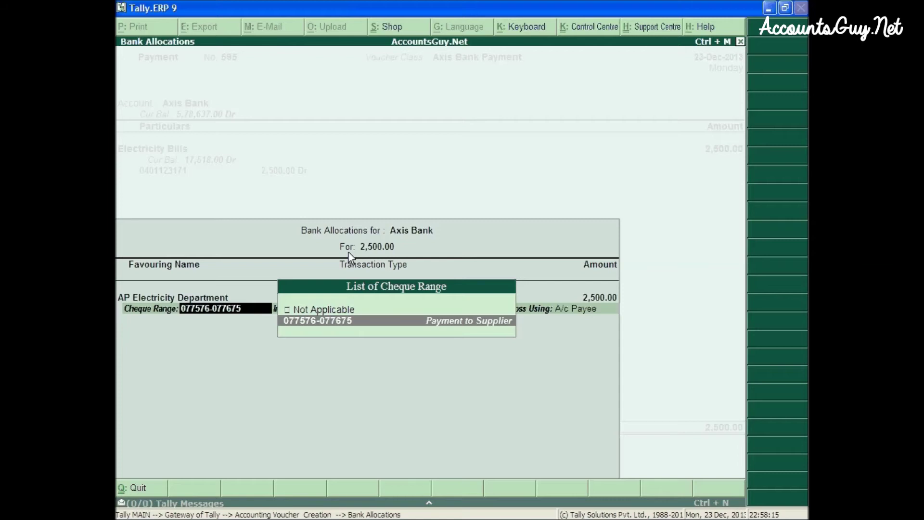
Set the Electricity Bills cheque range to Not Applicable with instrument number 095650.
key(Up)
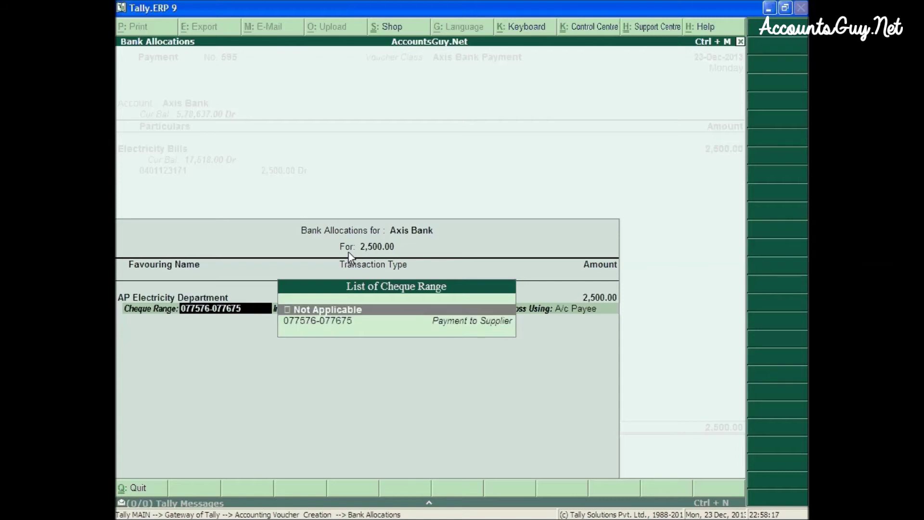
key(Return)
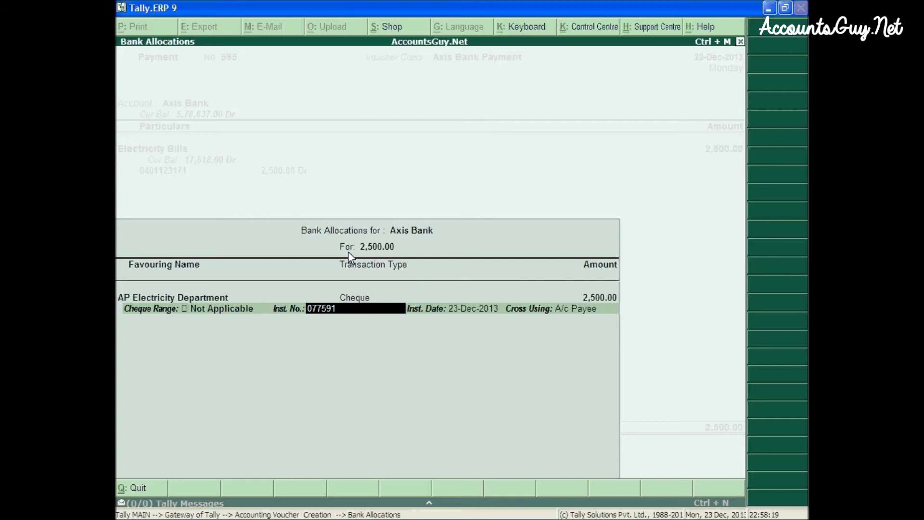
key(BackSpace)
text(095650)
key(shift+Tab)
key(Down)
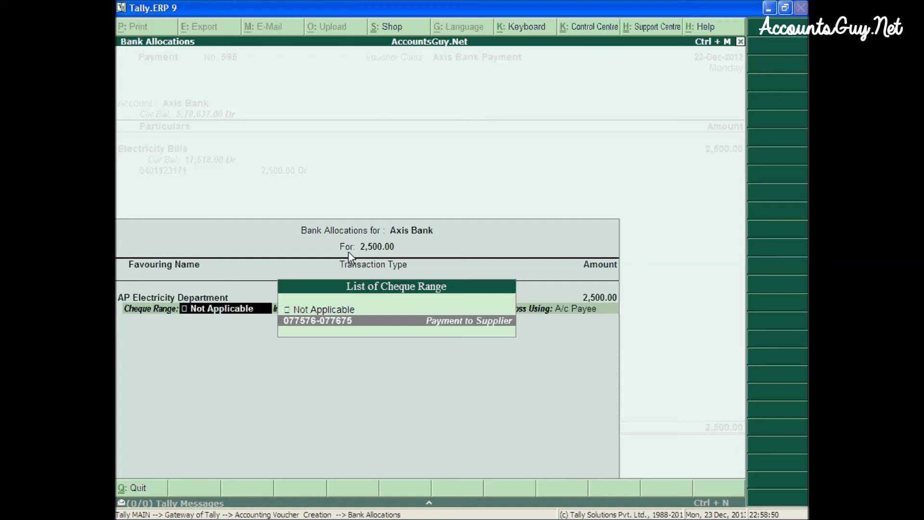
Keep Not Applicable as the cheque range and complete the AP Electricity Department cheque allocation.
key(Up)
key(Return)
key(Return)
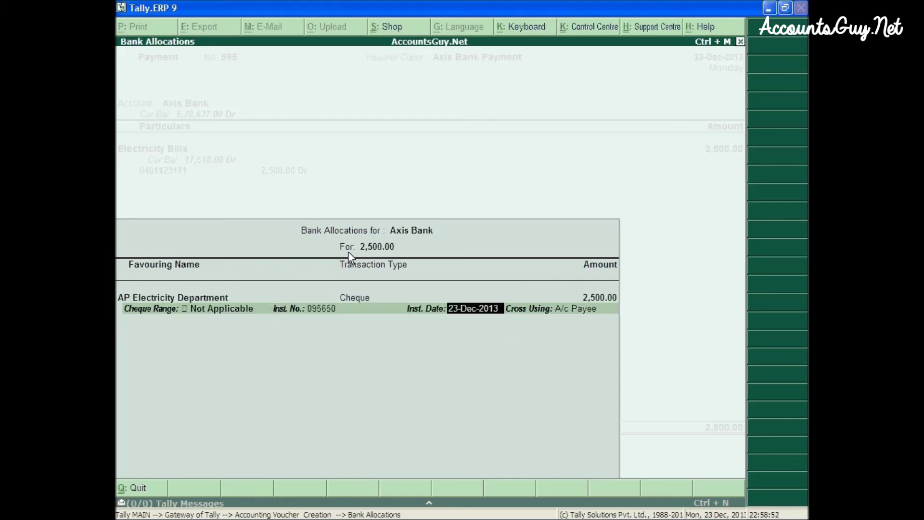
key(Return)
key(Return)
key(Return)
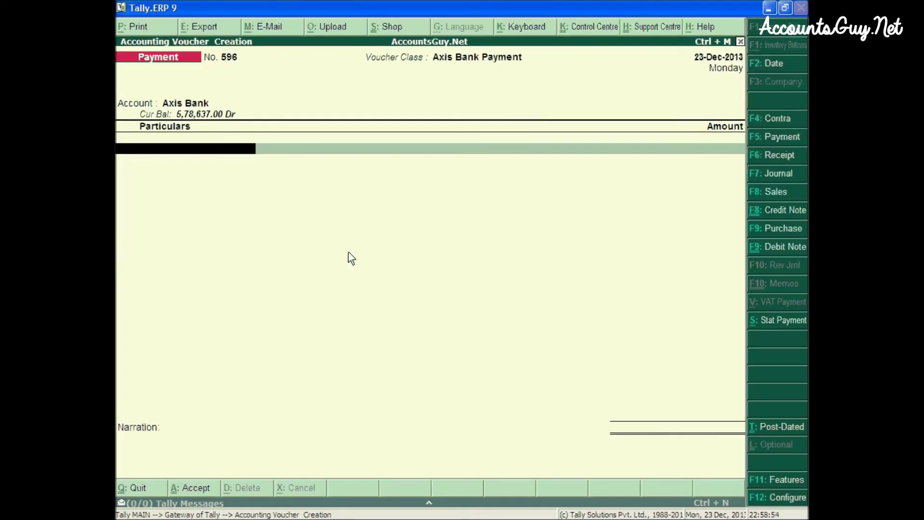